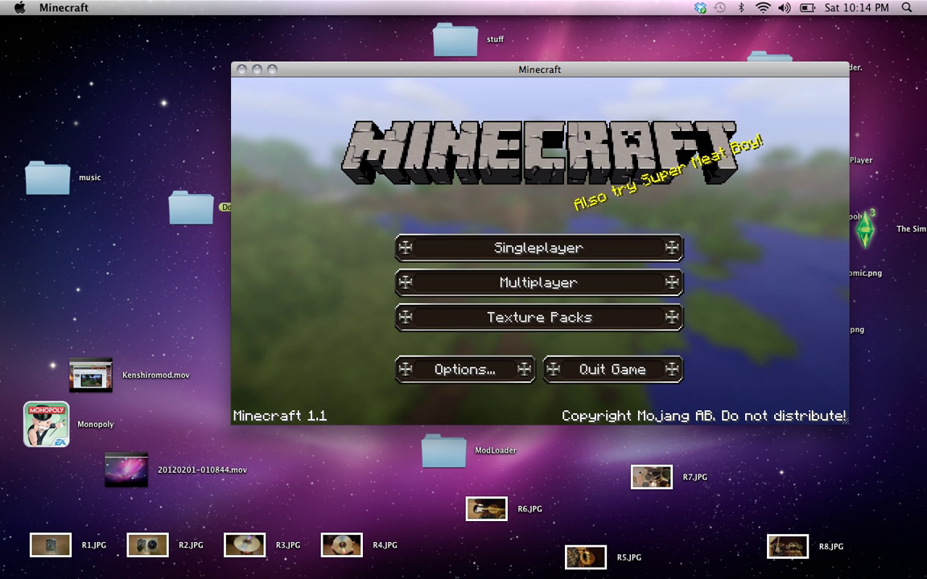
Load the existing single-player survival world "New World"
click(538, 249)
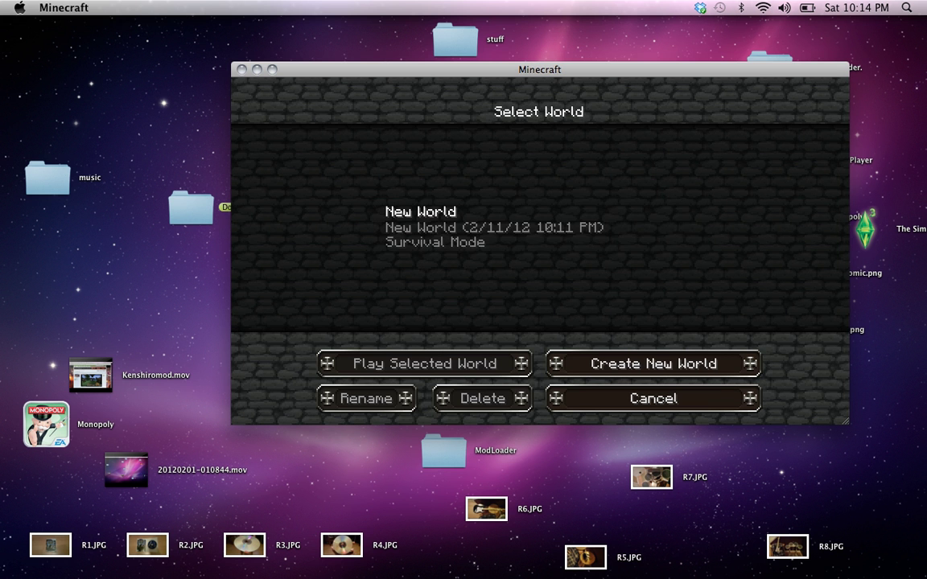
click(538, 229)
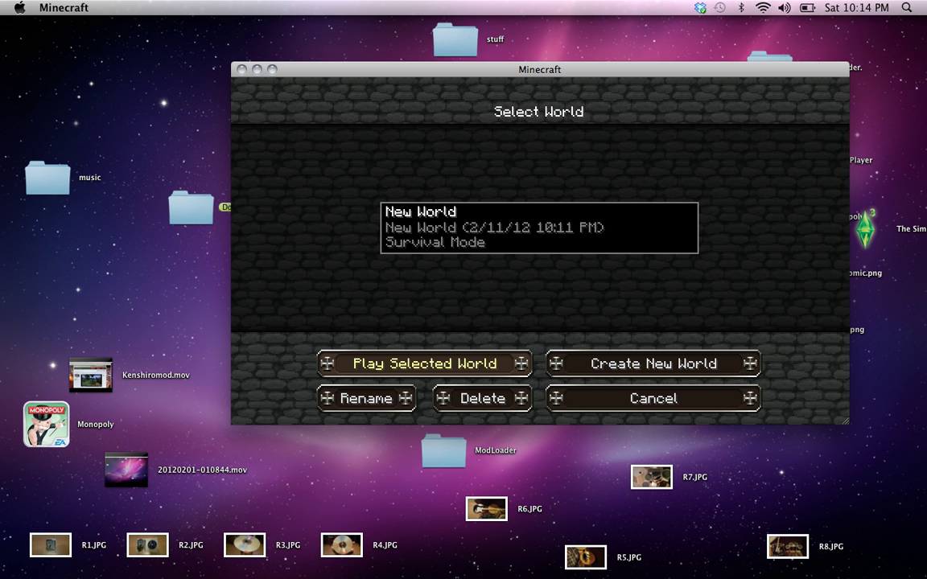
click(425, 363)
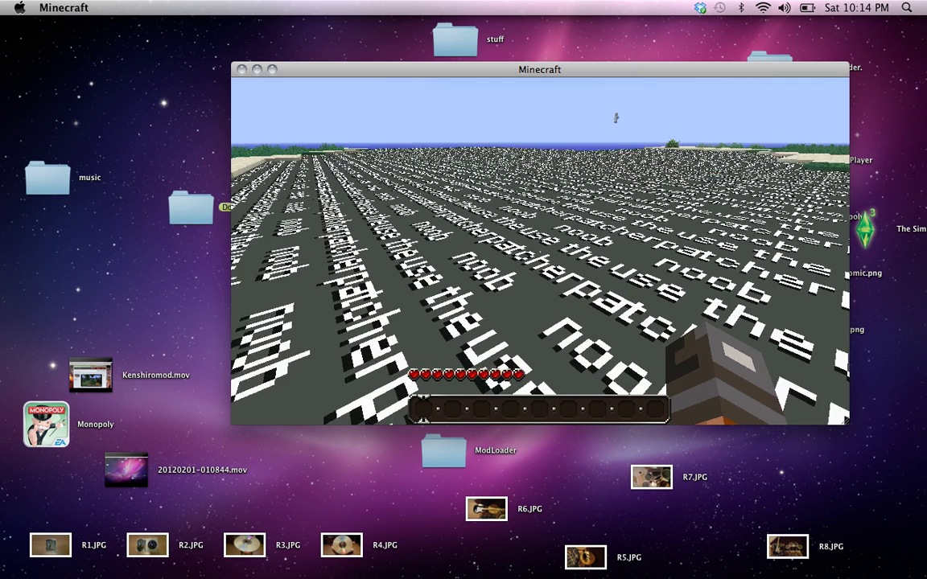
Move across and beneath the water to examine its surface texture, and save and quit the world
key(w)
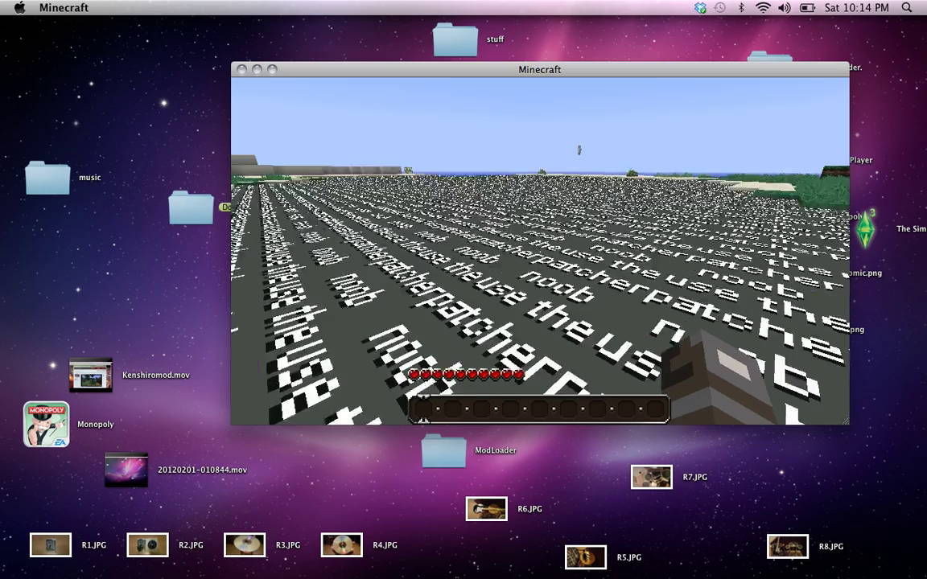
key(w)
key(space)
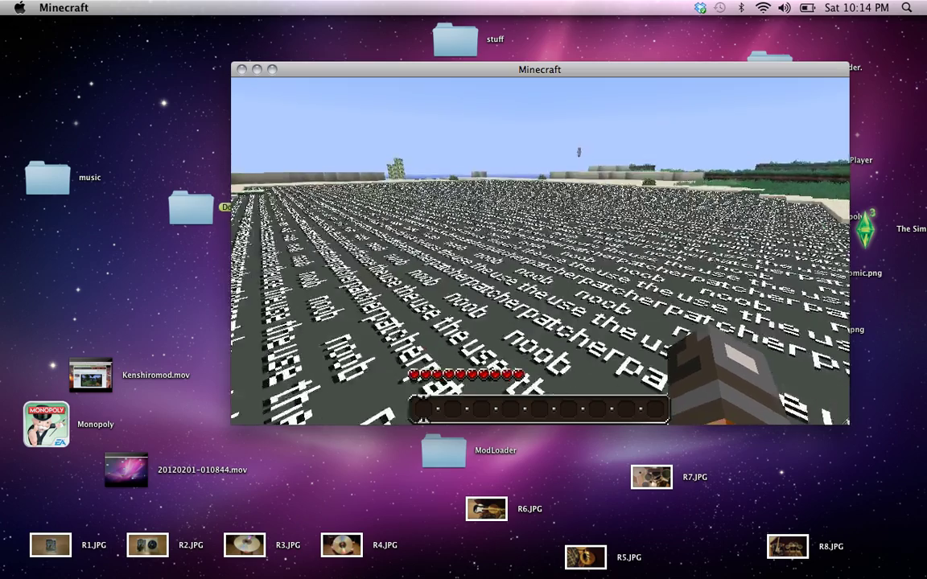
key(space)
key(w)
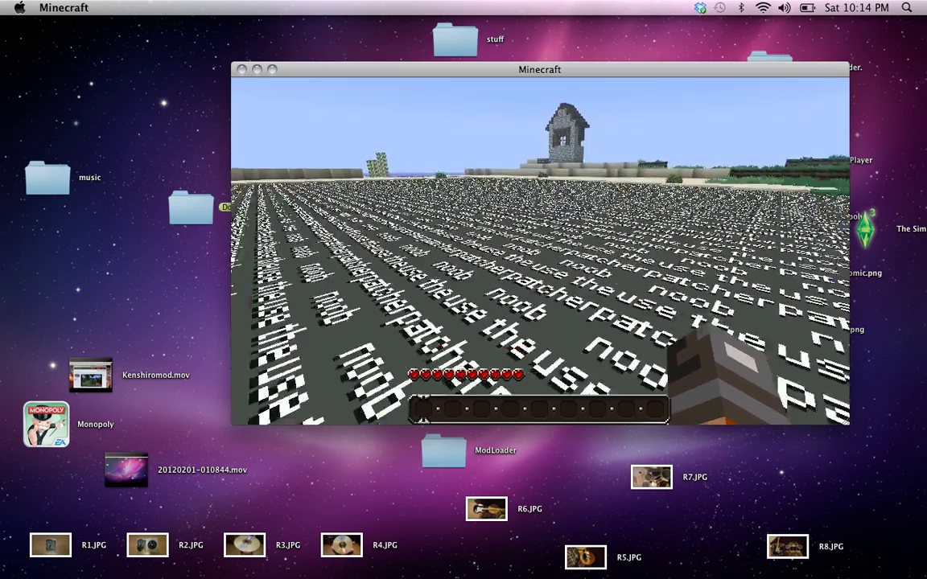
key(w)
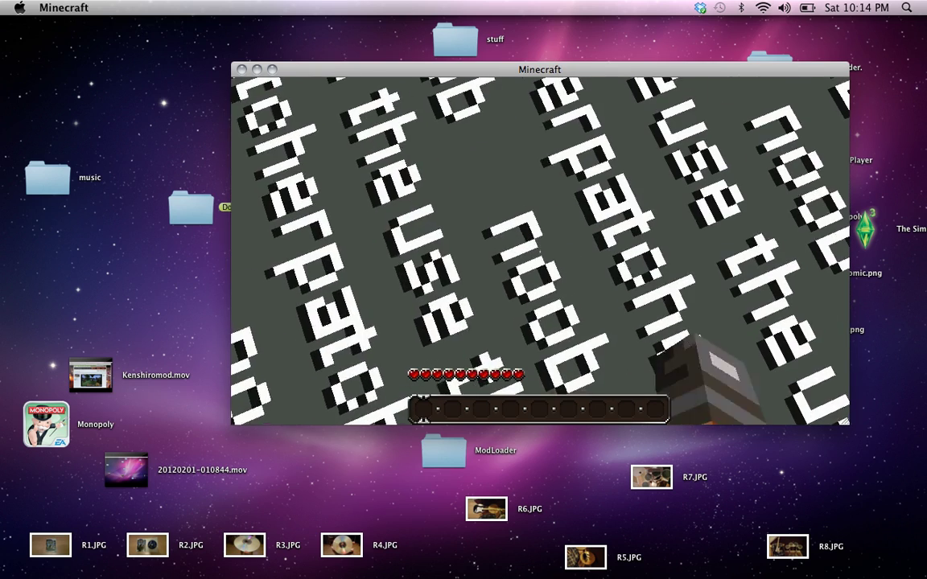
key(d)
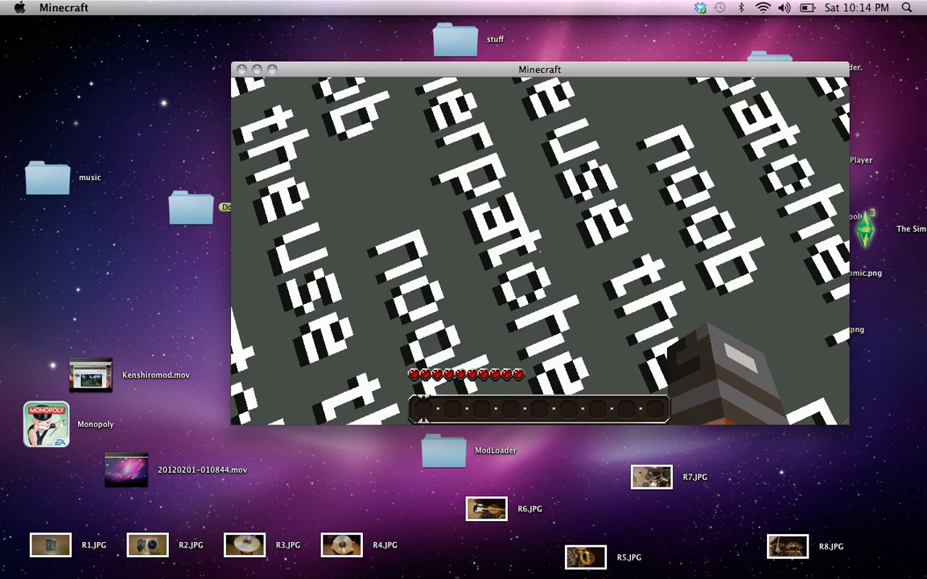
click(540, 251)
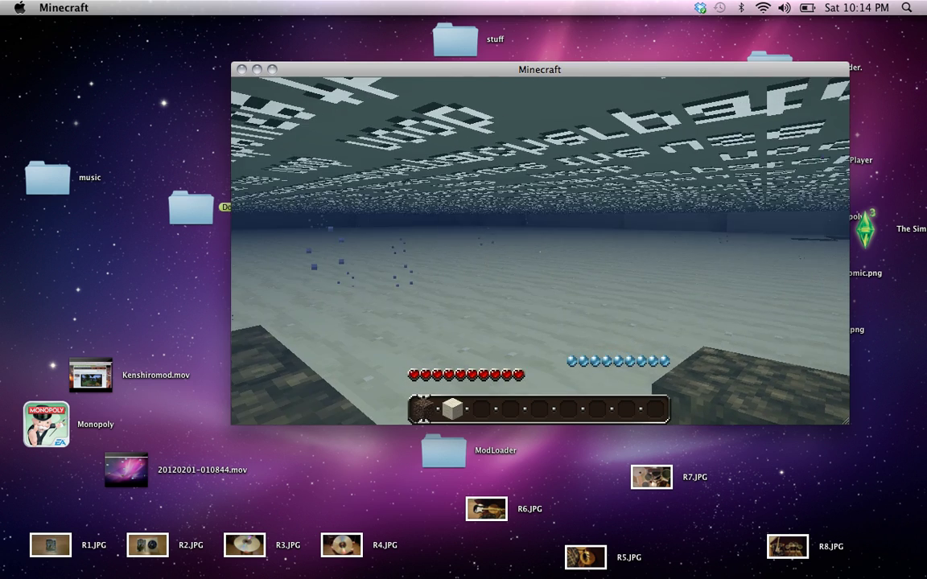
key(Escape)
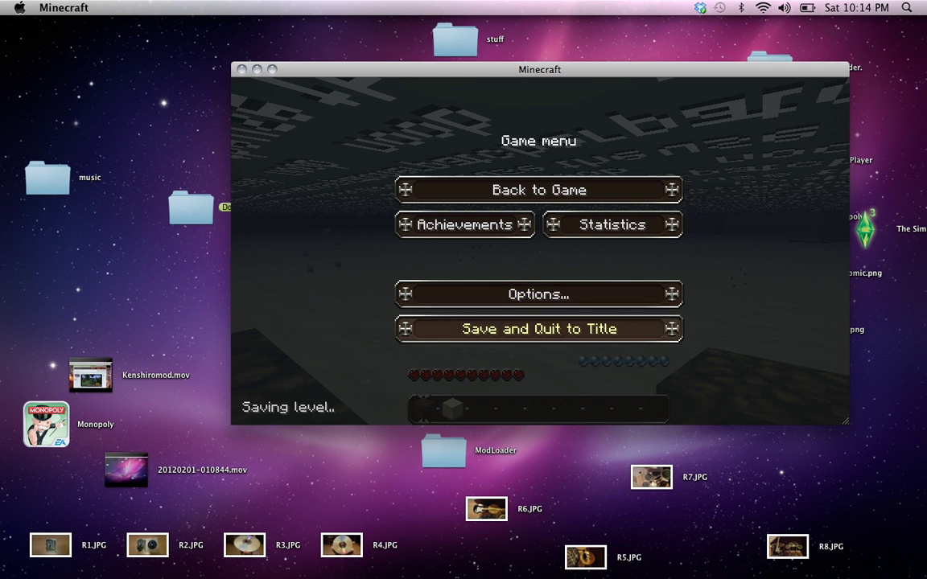
click(539, 328)
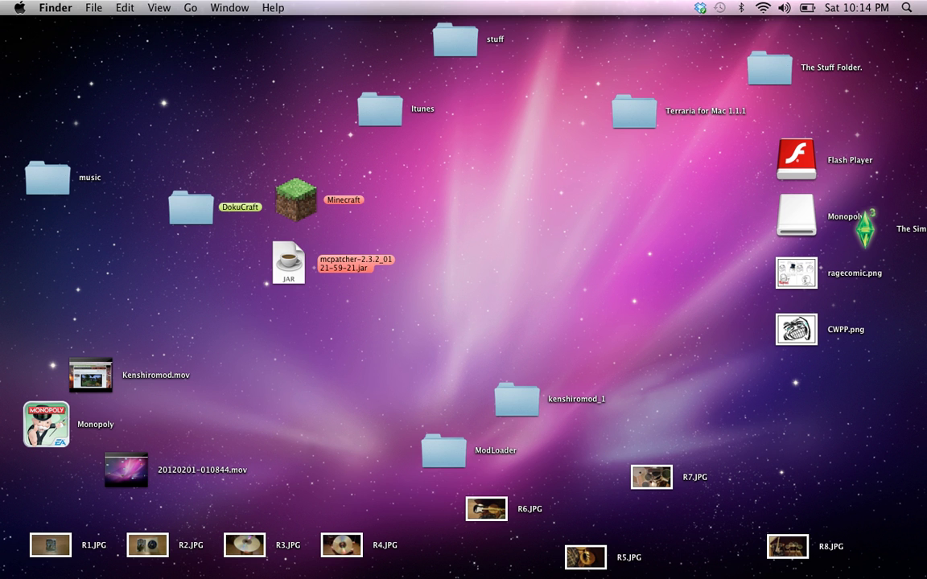
Launch the mcpatcher-2.3.2_01 JAR from the desktop and move its window clear of the Minecraft and JAR icons
double_click(289, 263)
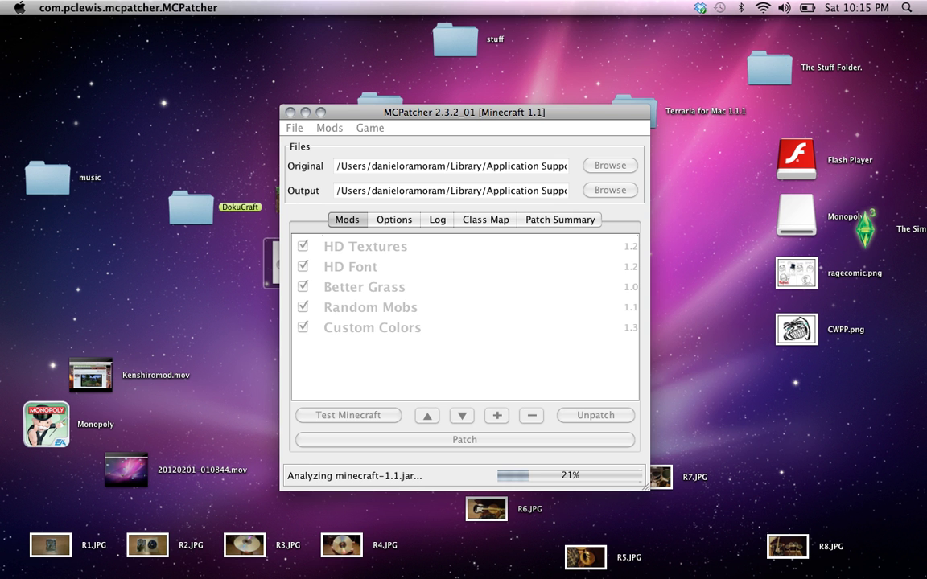
drag(464, 113, 616, 97)
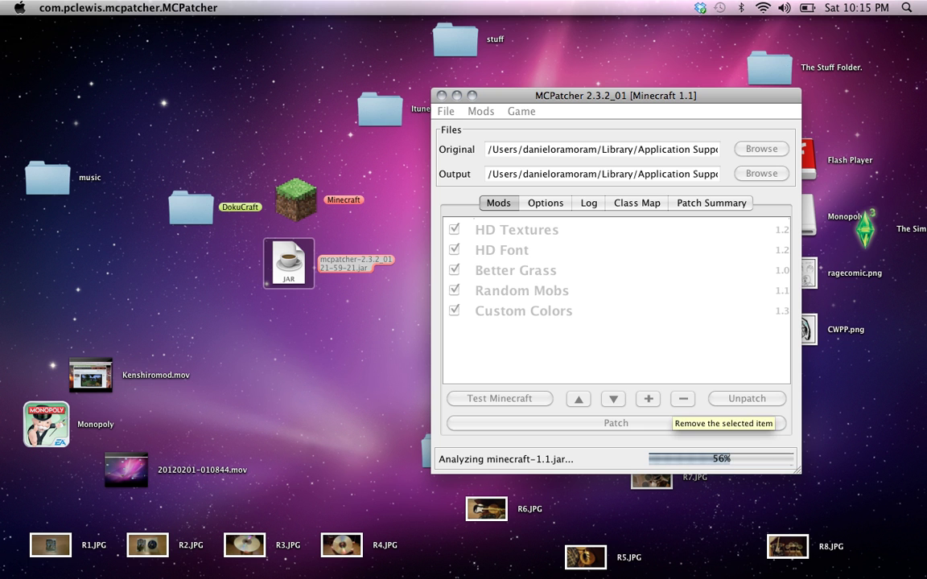
click(354, 362)
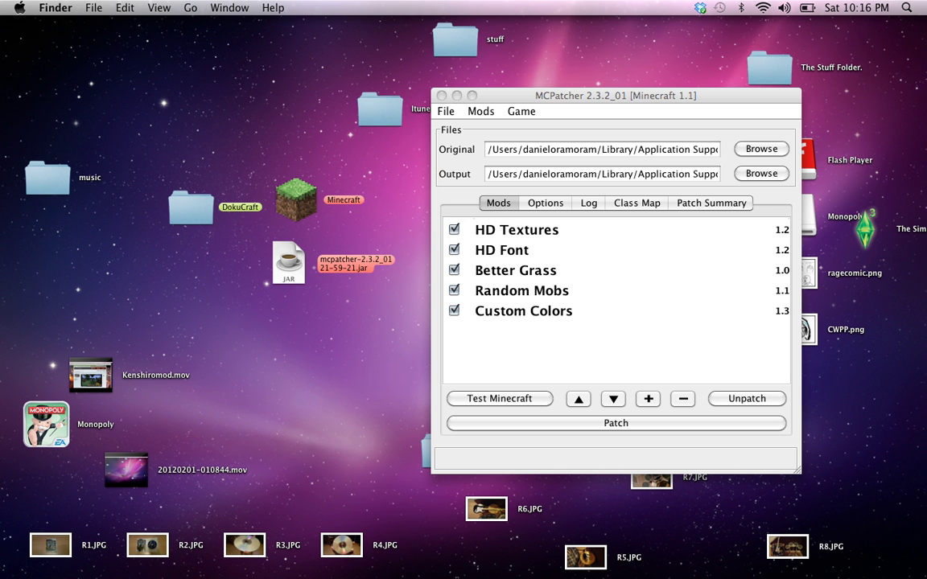
Patch minecraft.jar with HD Textures, HD Font, Better Grass, Random Mobs and Custom Colors all enabled
click(454, 270)
click(454, 270)
click(454, 282)
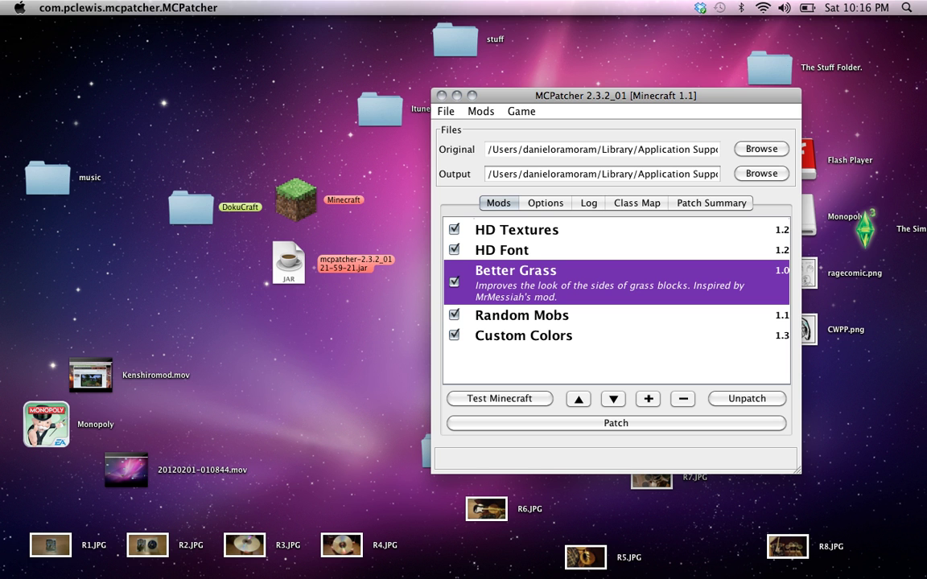
click(616, 423)
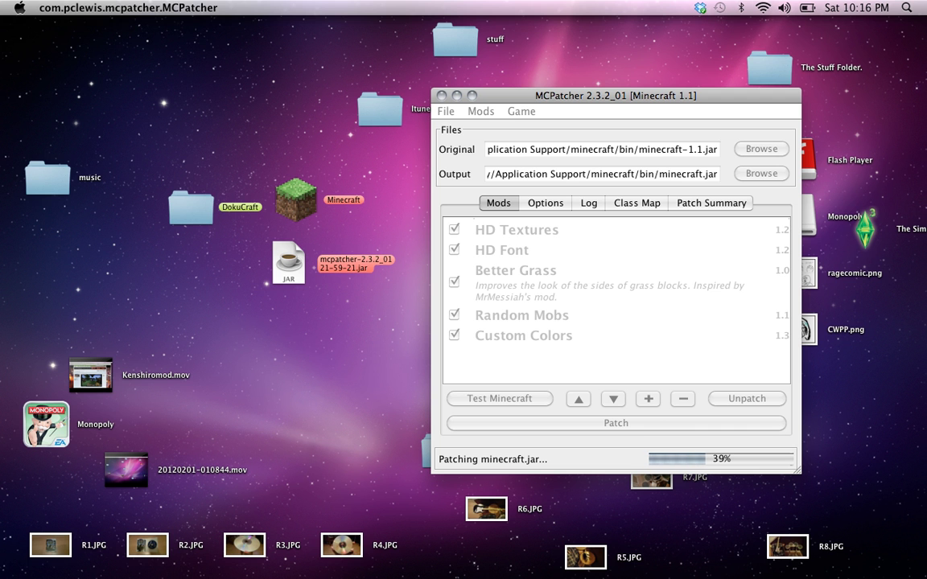
drag(615, 95, 645, 48)
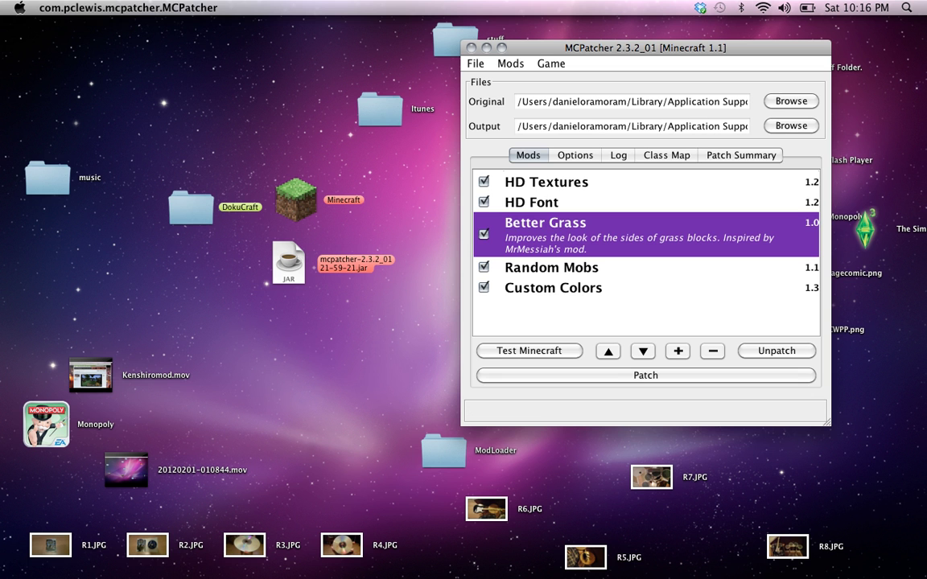
Start Minecraft from the desktop and log in with the remembered account details
double_click(296, 200)
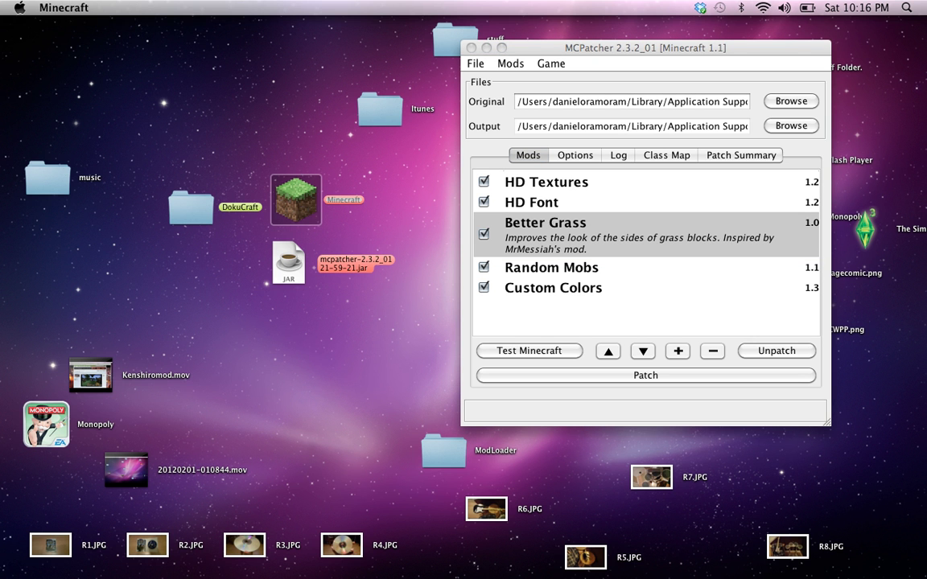
mouse_move(2, 286)
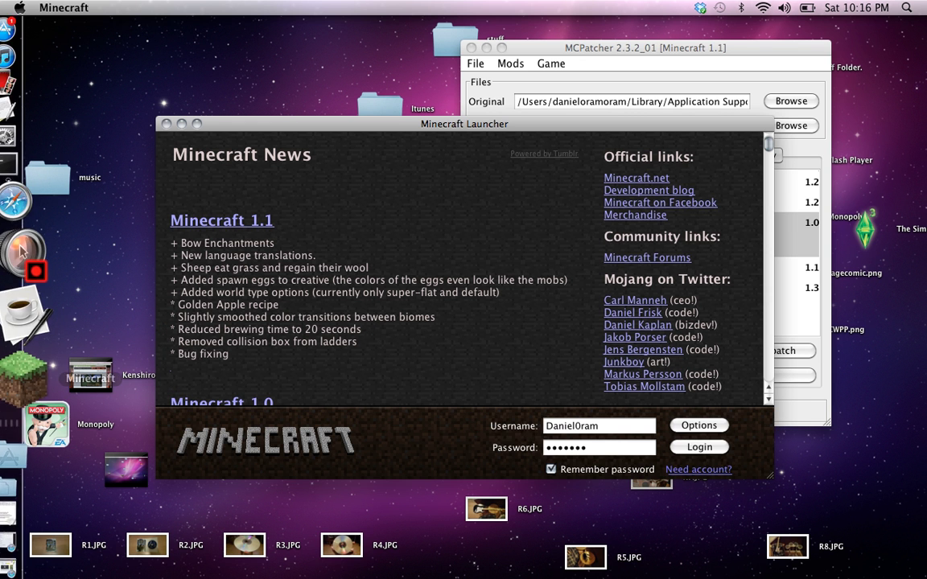
key(Return)
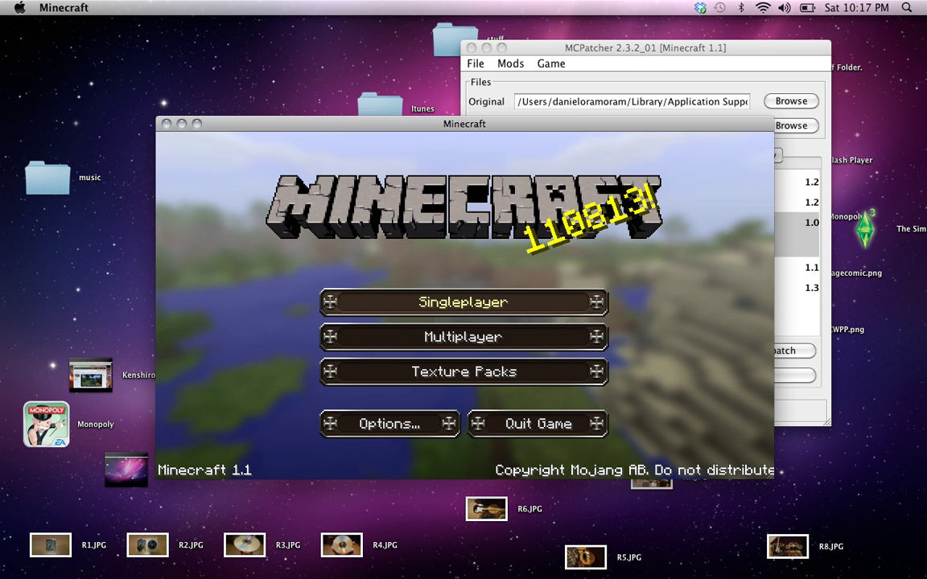
Load the single-player world "New World" and swim up to the surface to check the water texture, pausing the game there
click(463, 301)
click(463, 282)
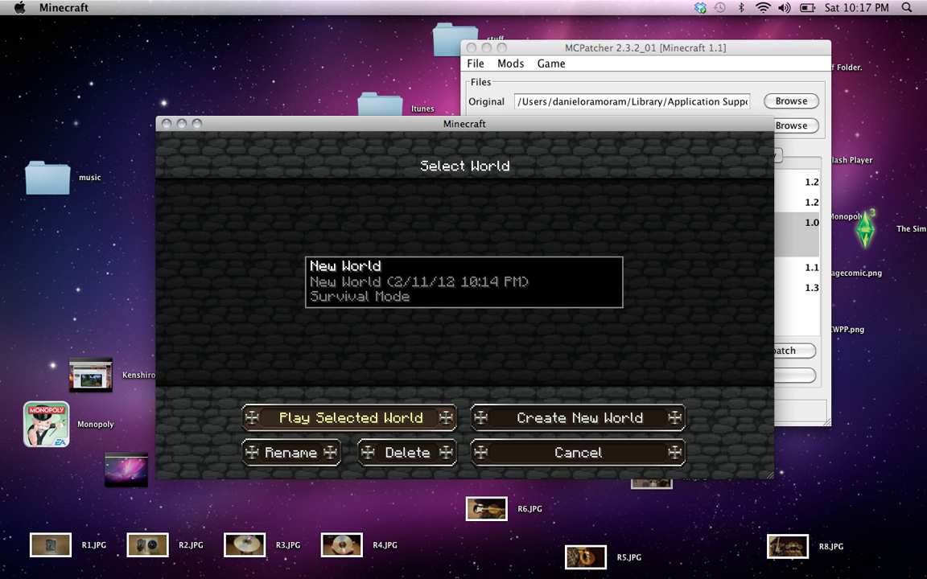
click(351, 418)
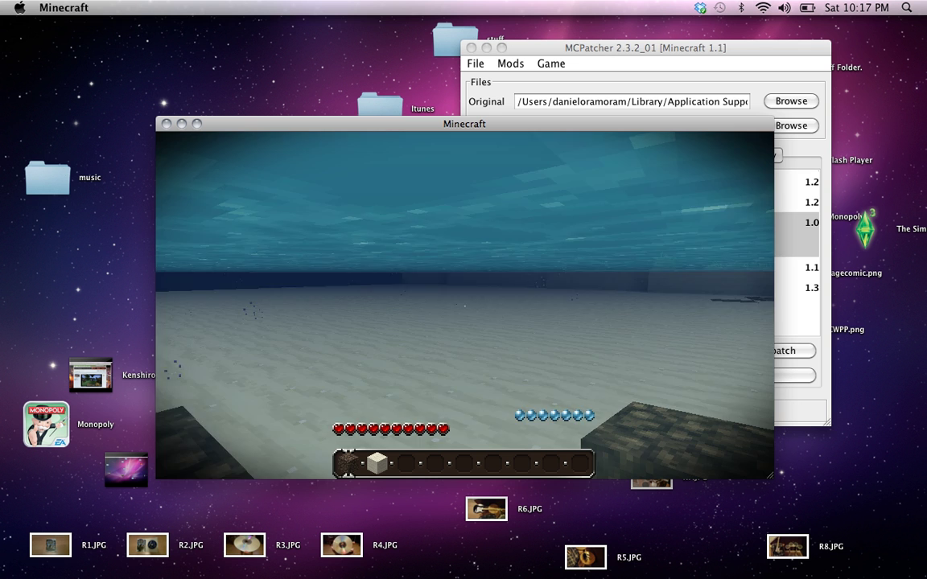
key(space)
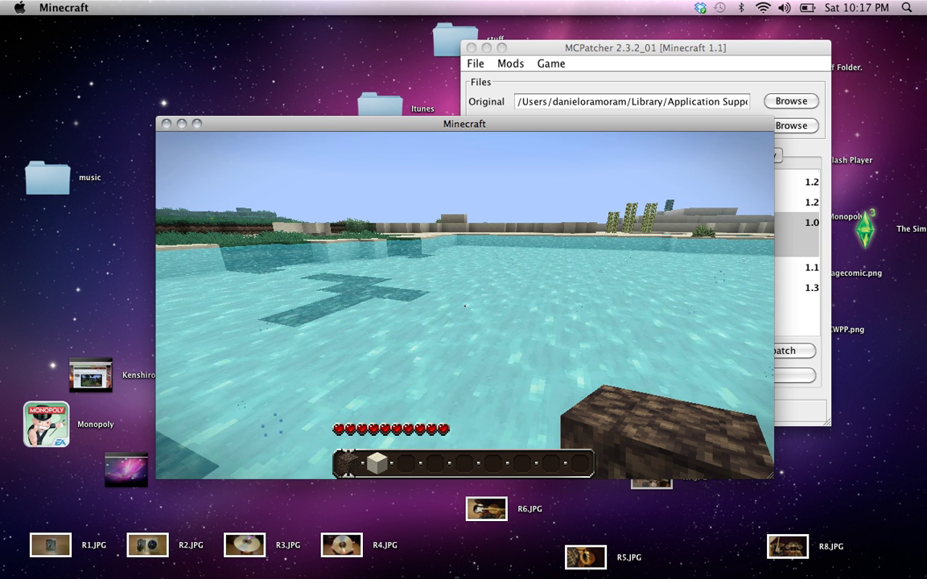
key(Escape)
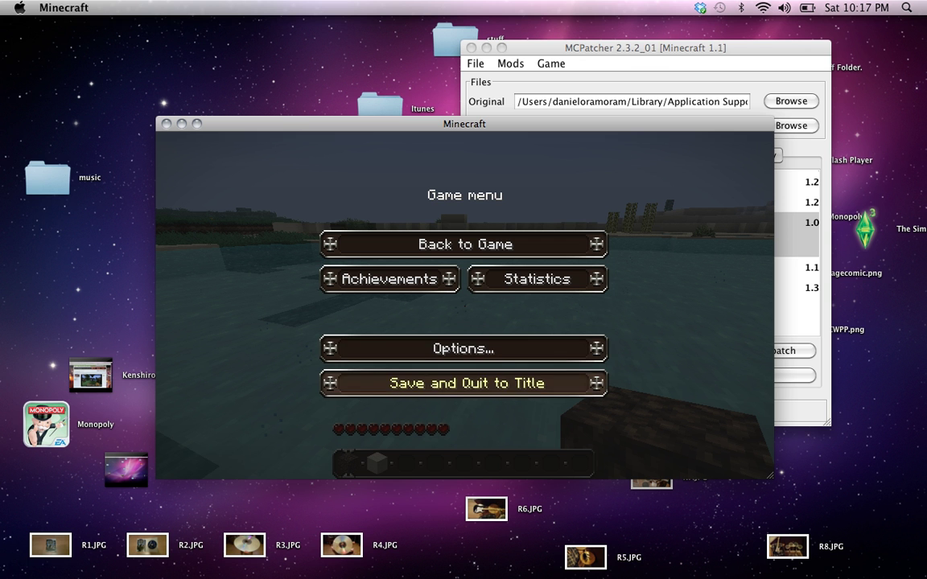
mouse_move(20, 292)
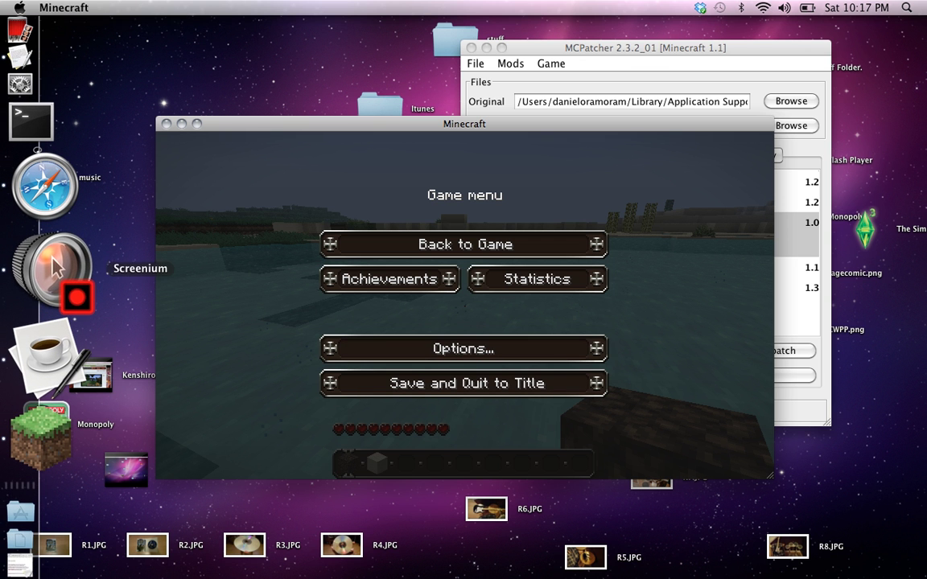
right_click(53, 268)
key(Down)
key(Down)
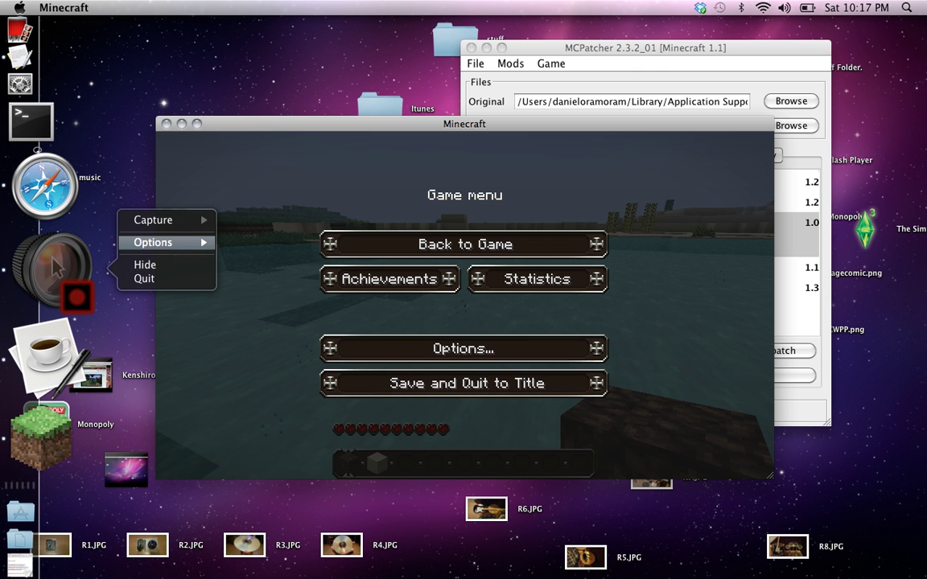
key(Right)
key(Left)
key(Up)
key(Right)
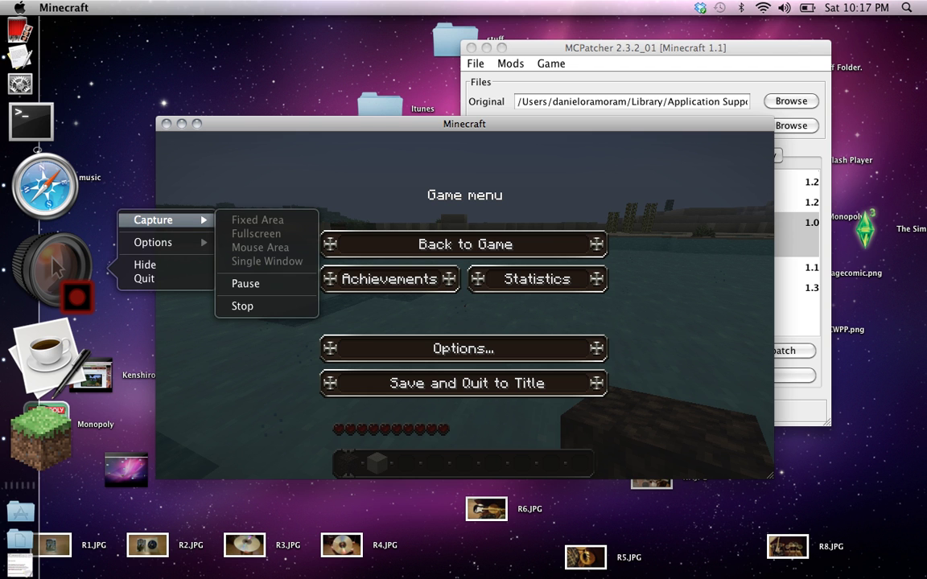